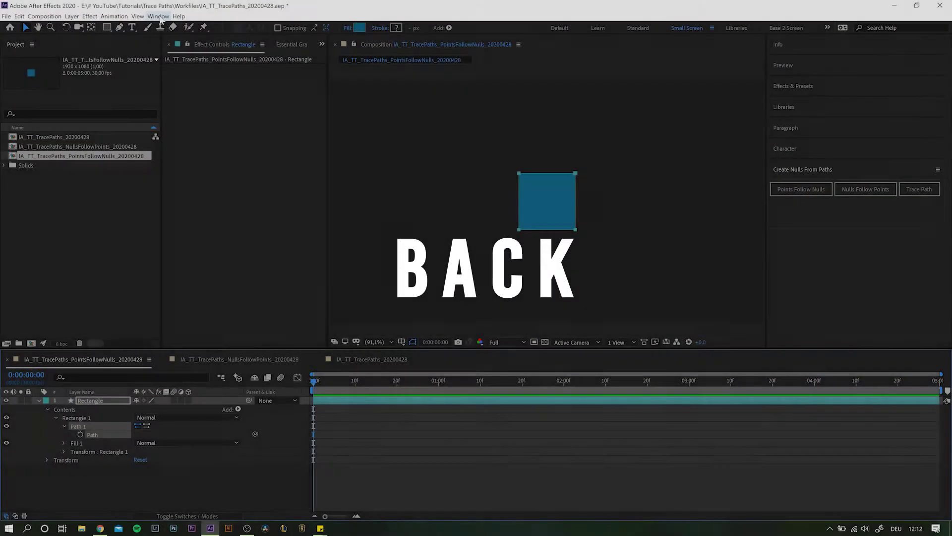
# Undo the rectangle path's Bezier conversion and save the project.
pyautogui.hotkey('ctrl', 'z')
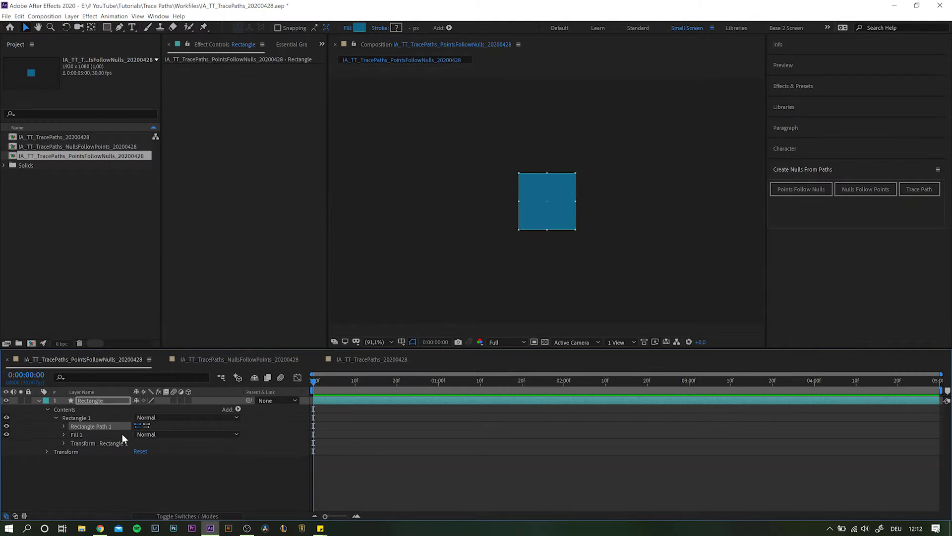
pyautogui.hotkey('ctrl', 's')
pyautogui.click(388, 273)
pyautogui.hotkey('ctrl', 's')
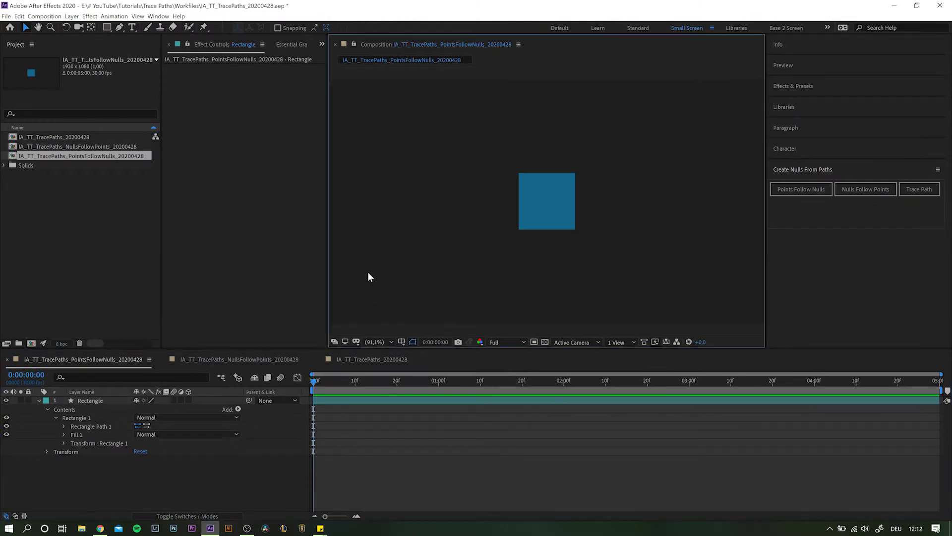
pyautogui.click(126, 490)
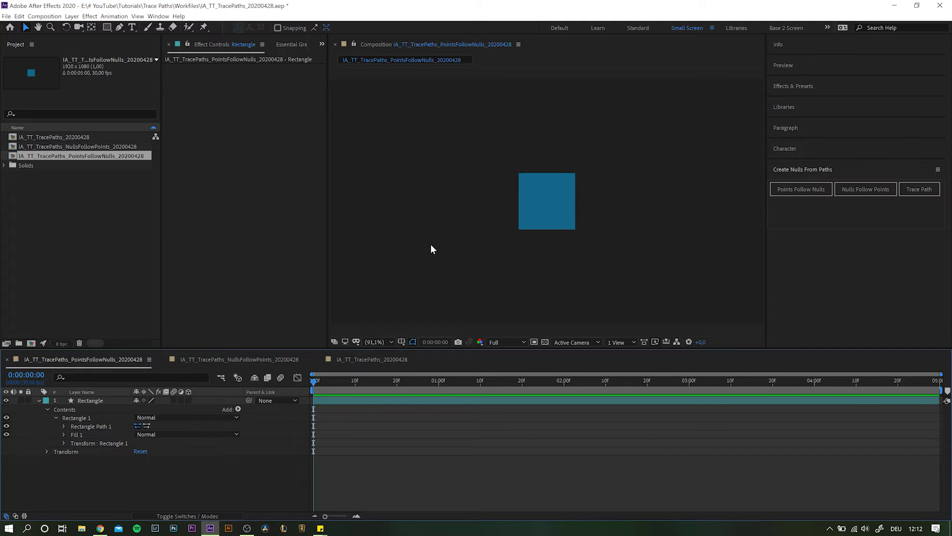
# Convert Rectangle Path 1 to a Bezier path and select its Path property.
pyautogui.click(106, 430)
pyautogui.rightClick(106, 429)
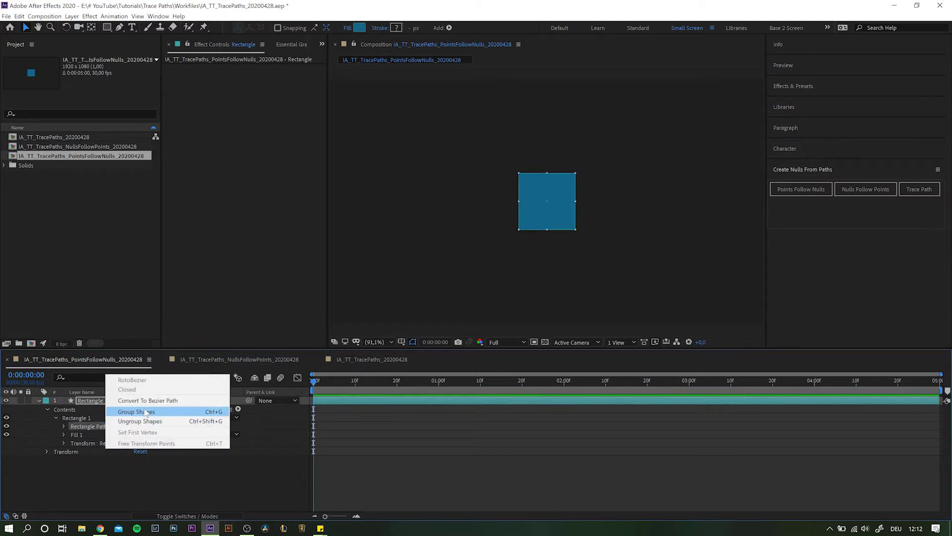
pyautogui.click(147, 401)
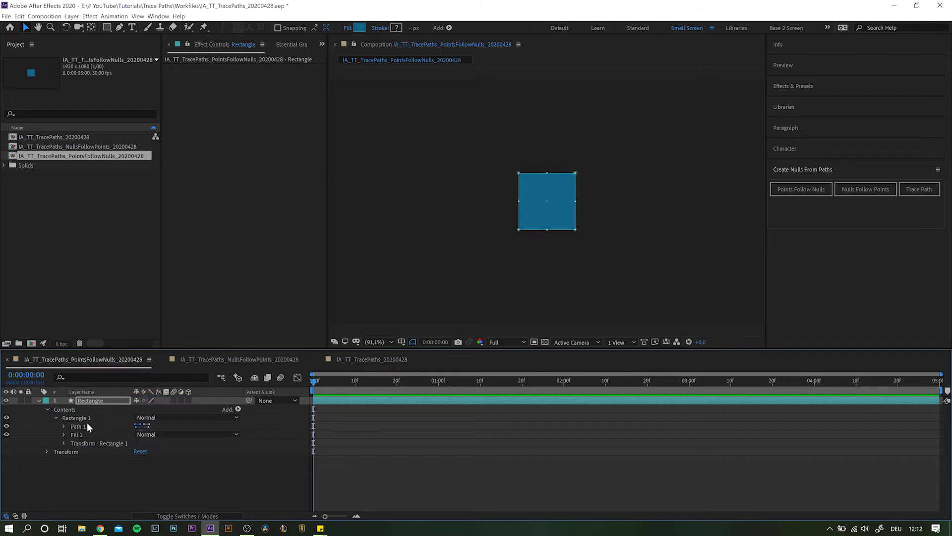
pyautogui.click(64, 427)
pyautogui.click(91, 435)
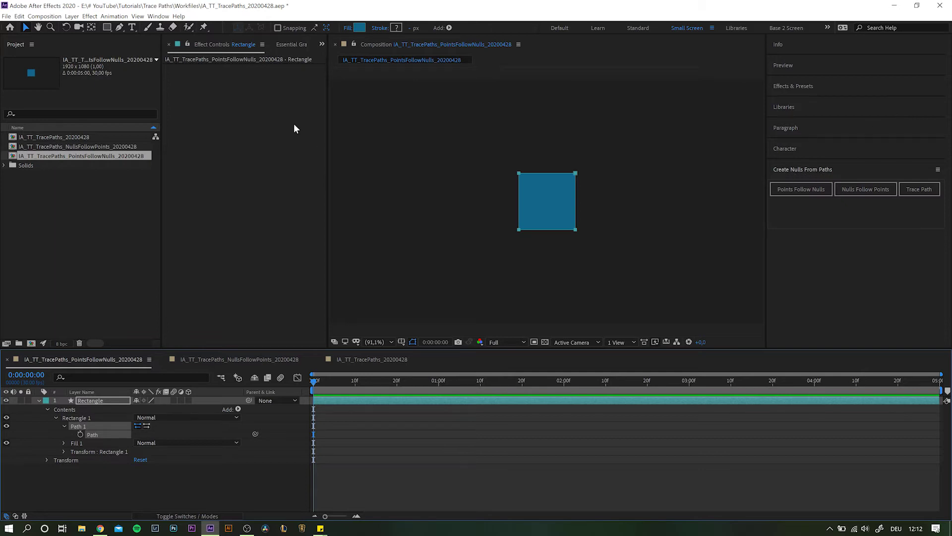
# Run Points Follow Nulls from Create Nulls From Paths to add four corner control nulls.
pyautogui.click(158, 16)
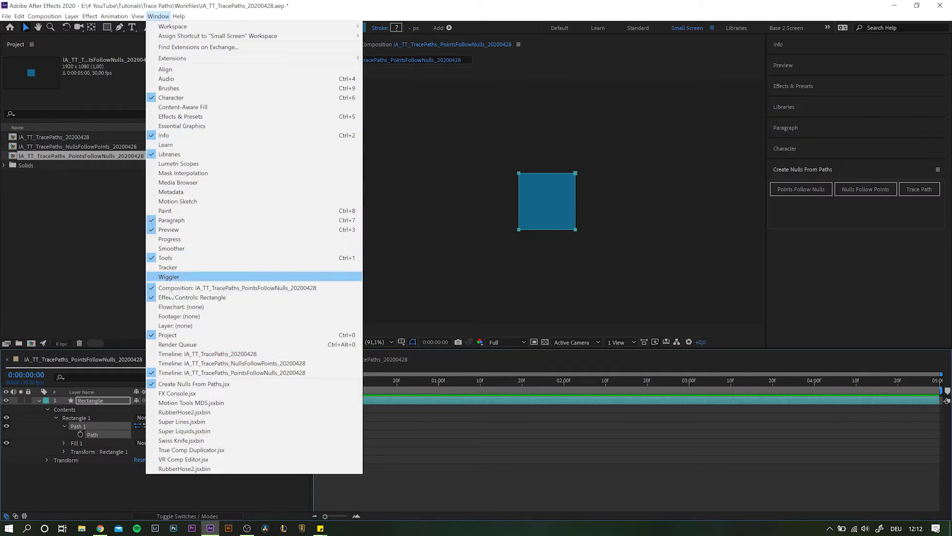
pyautogui.click(819, 247)
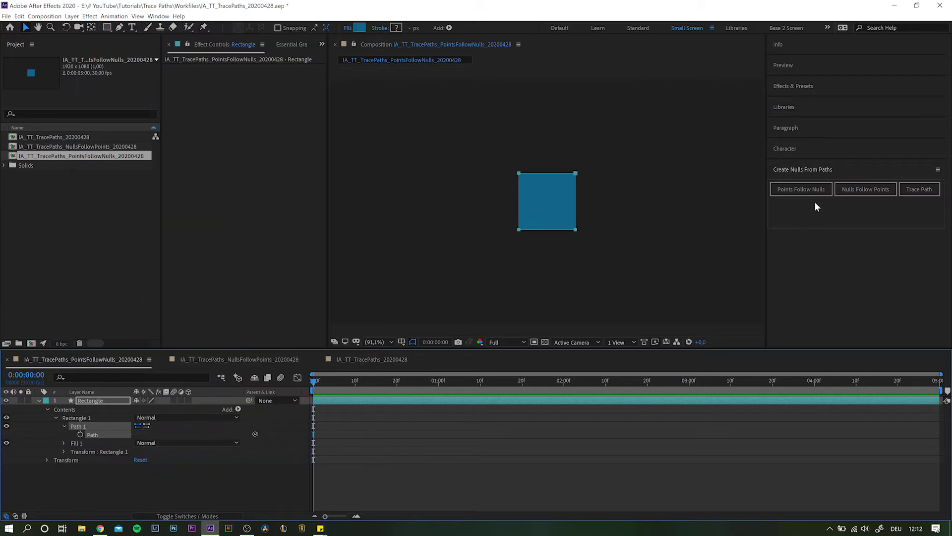
pyautogui.click(857, 195)
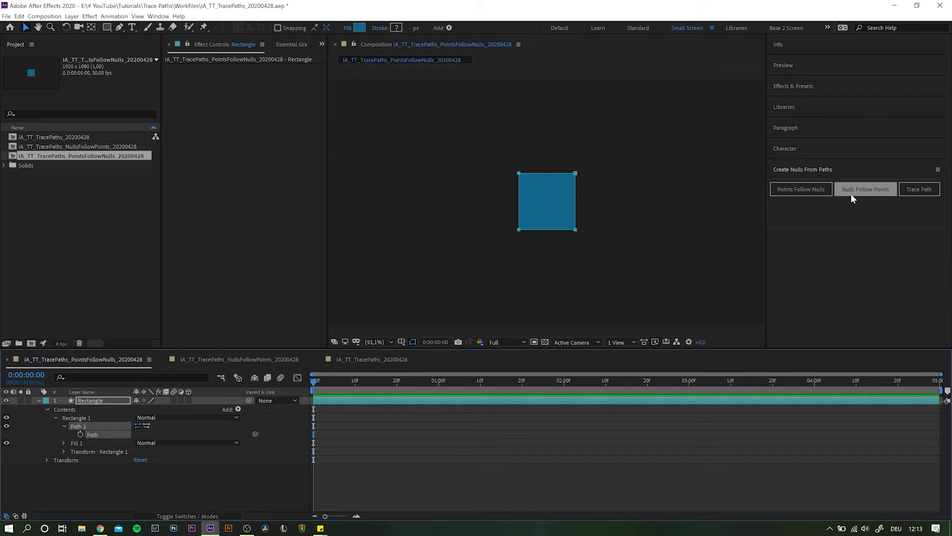
pyautogui.click(800, 190)
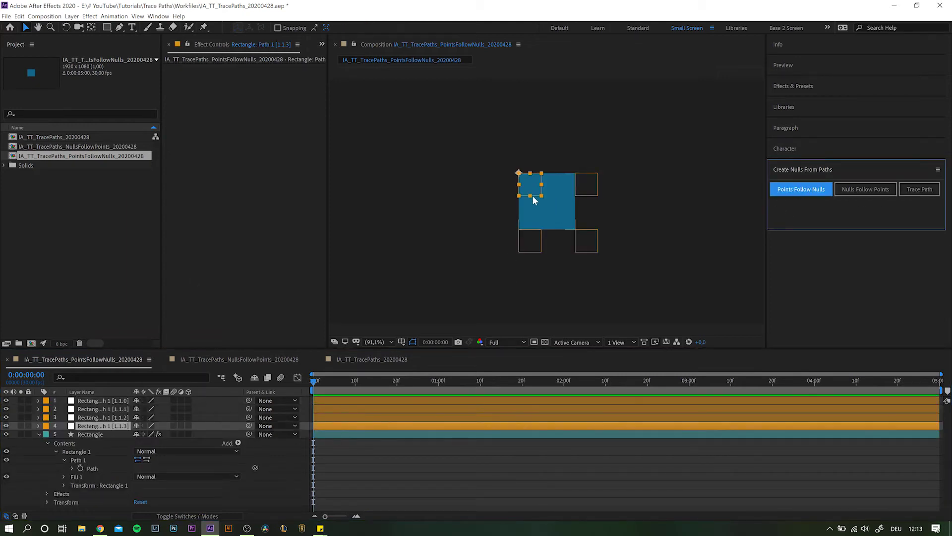
# Drag the four corner nulls to skew the square into a slanted parallelogram.
pyautogui.moveTo(530, 184); pyautogui.dragTo(511, 169)
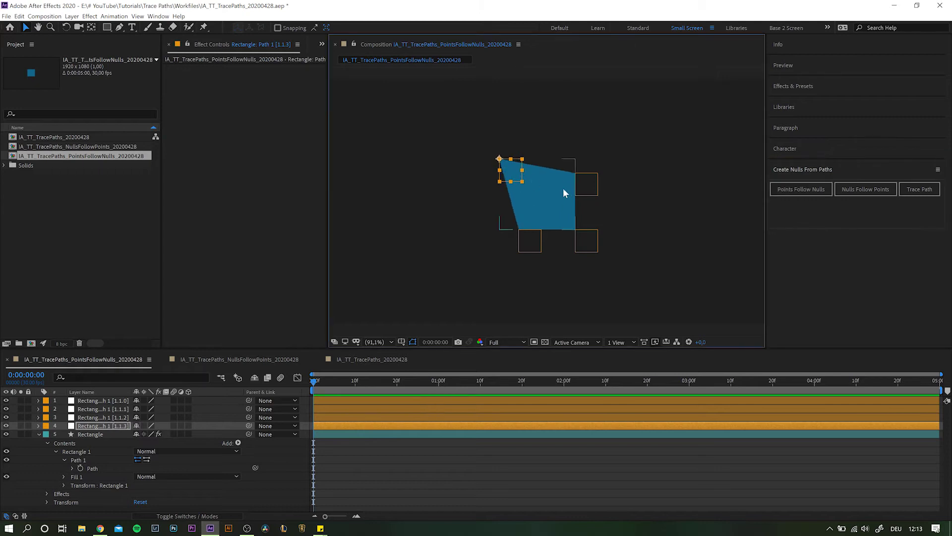
pyautogui.moveTo(586, 184); pyautogui.dragTo(619, 167)
pyautogui.moveTo(590, 235); pyautogui.dragTo(598, 254)
pyautogui.moveTo(530, 240); pyautogui.dragTo(492, 261)
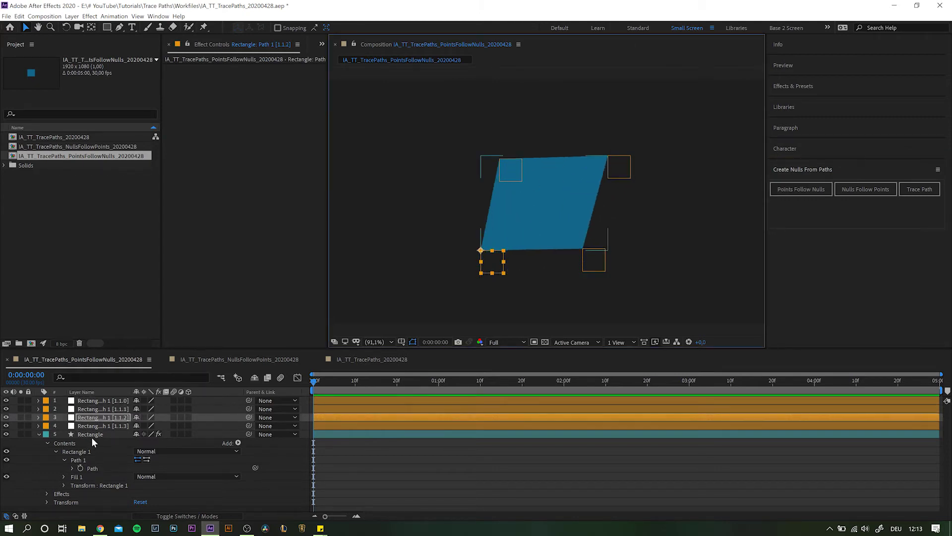
pyautogui.click(90, 434)
# In the NullsFollowPoints comp, add Nulls Follow Points nulls to the rectangle's Path.
pyautogui.click(216, 359)
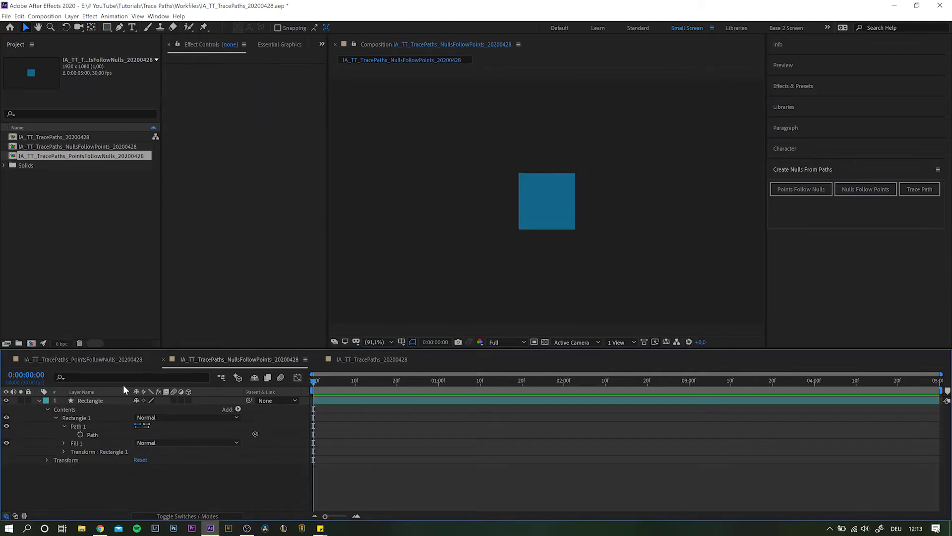
pyautogui.click(92, 435)
pyautogui.click(871, 194)
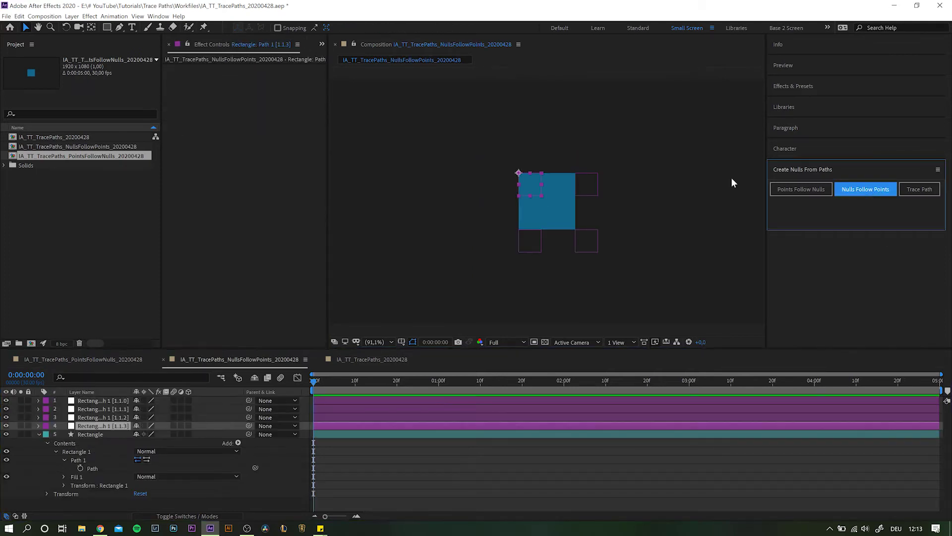
pyautogui.click(528, 187)
# Drag the square's four vertices so their nulls follow, then switch to the TracePaths wave.
pyautogui.click(90, 435)
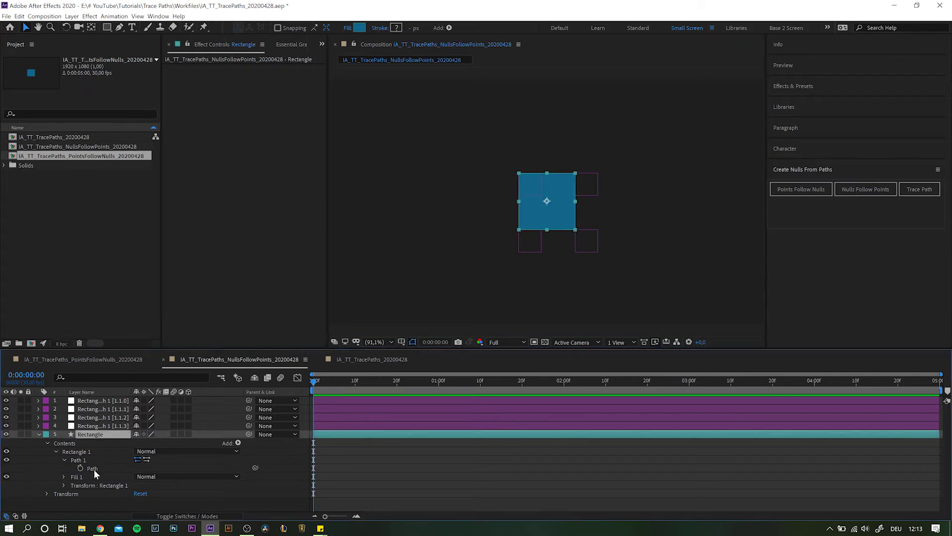
pyautogui.click(78, 460)
pyautogui.moveTo(518, 172); pyautogui.dragTo(491, 153)
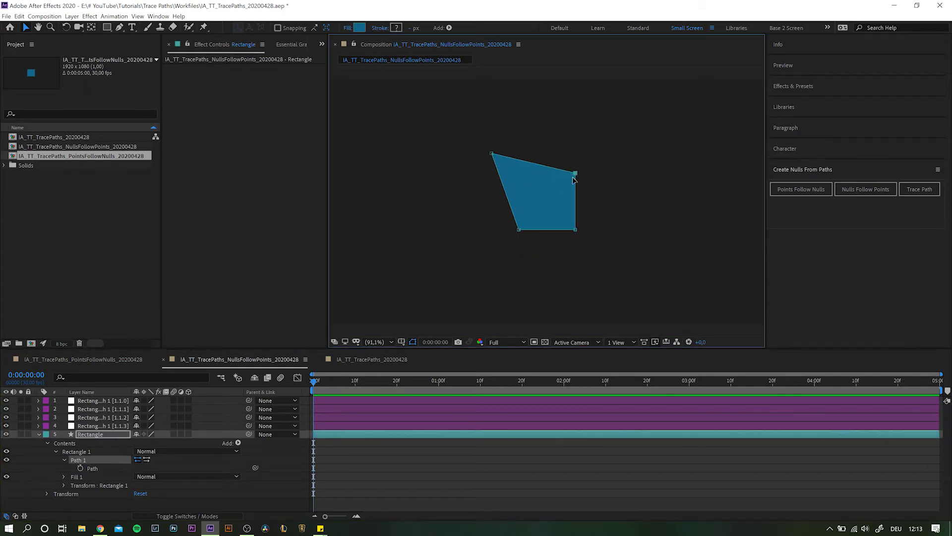
pyautogui.moveTo(573, 177); pyautogui.dragTo(563, 191)
pyautogui.moveTo(576, 232); pyautogui.dragTo(614, 227)
pyautogui.moveTo(519, 230); pyautogui.dragTo(498, 247)
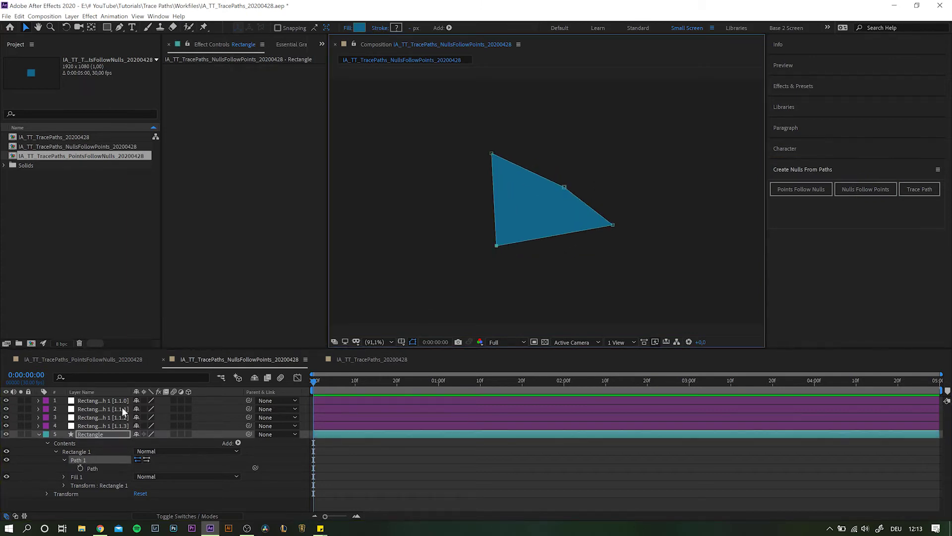
pyautogui.click(370, 360)
pyautogui.click(495, 203)
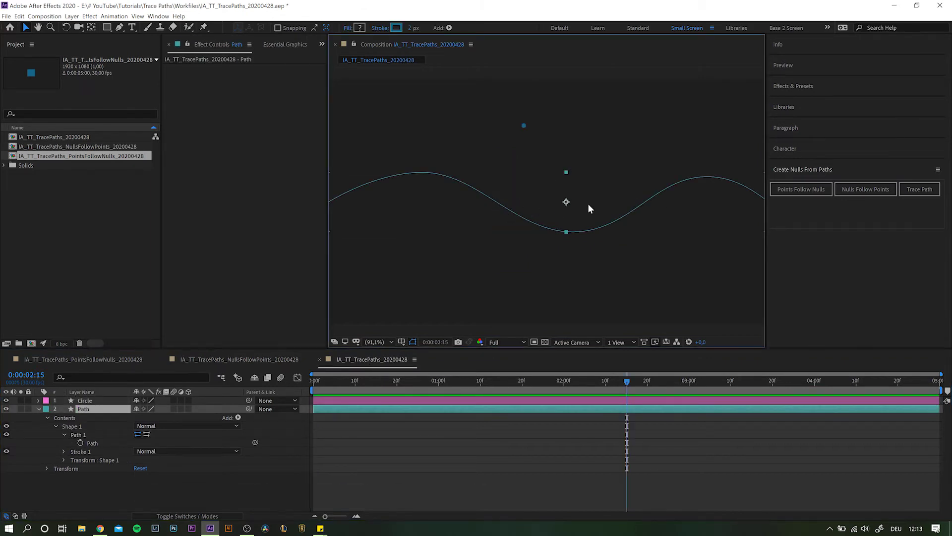
# Add a Trace Path null along the wave's Path and fit the comp to the viewer.
pyautogui.click(93, 444)
pyautogui.click(918, 190)
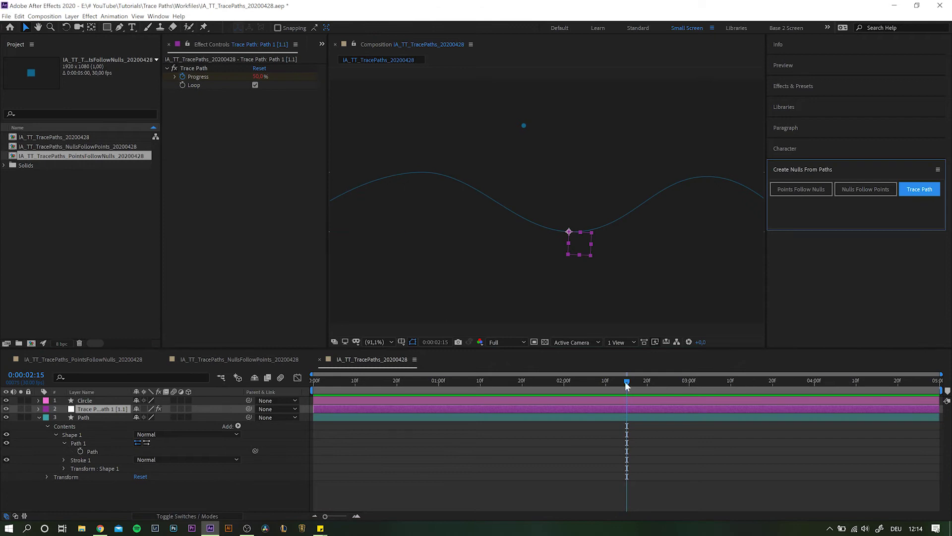
pyautogui.moveTo(627, 385)
pyautogui.mouseDown()
pyautogui.moveTo(557, 382)
pyautogui.moveTo(581, 382)
pyautogui.mouseUp()
pyautogui.scroll(-2, 534, 229)
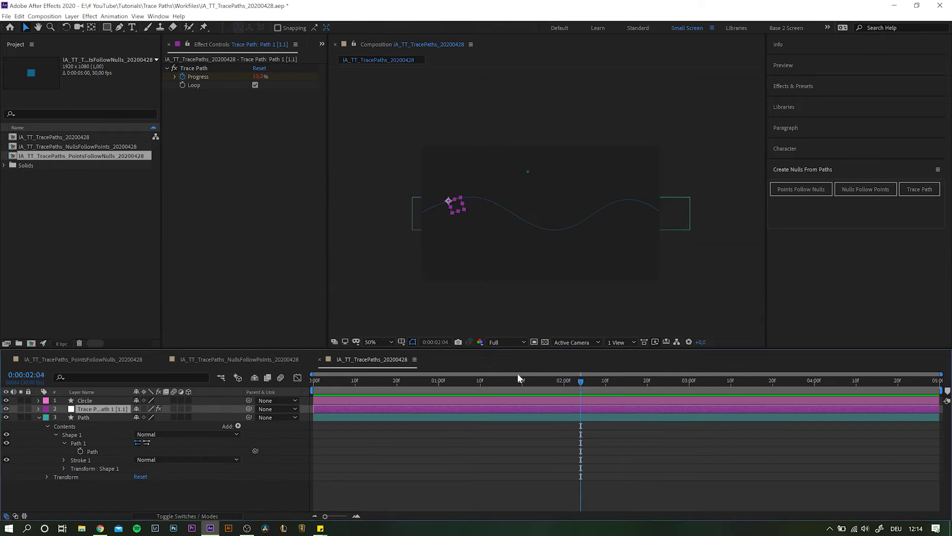
pyautogui.moveTo(519, 378)
pyautogui.mouseDown()
pyautogui.moveTo(463, 386)
pyautogui.moveTo(488, 386)
pyautogui.mouseUp()
pyautogui.click(377, 343)
pyautogui.click(382, 166)
# Reveal the null's Progress keyframes and move the first one to about frame 9.
pyautogui.press('u')
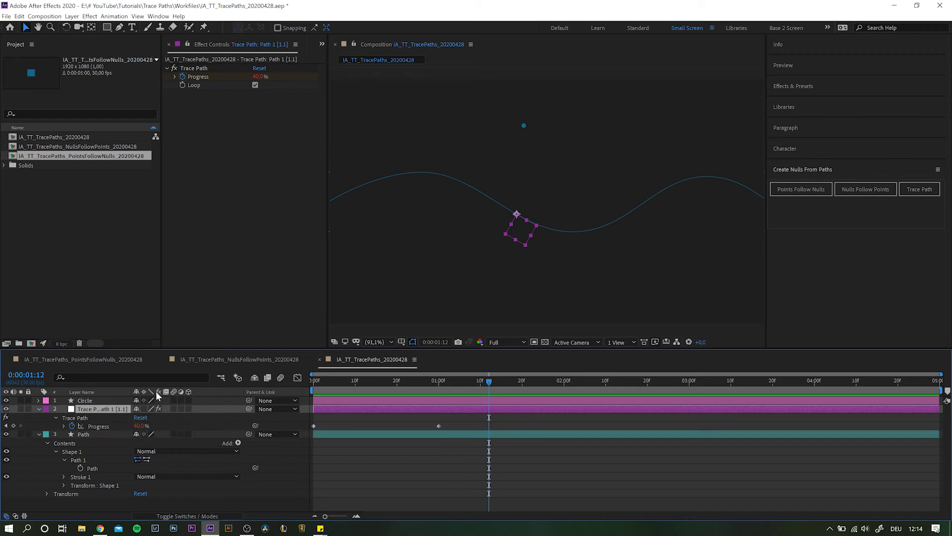
pyautogui.click(313, 426)
pyautogui.moveTo(334, 382); pyautogui.dragTo(376, 386)
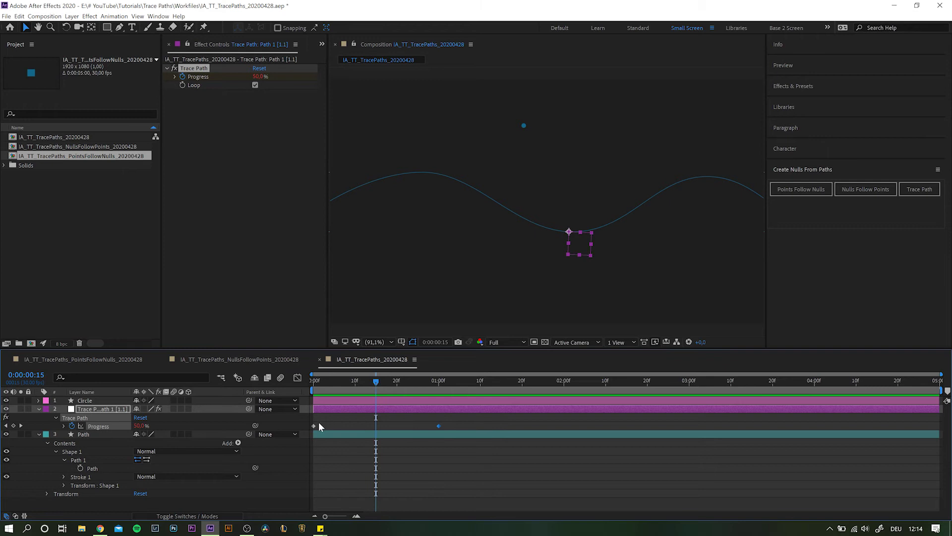
pyautogui.moveTo(313, 426); pyautogui.dragTo(361, 428)
# Re-key Trace Path Progress to 100% at about 1:11.
pyautogui.click(72, 426)
pyautogui.click(72, 426)
pyautogui.click(484, 382)
pyautogui.click(140, 426)
pyautogui.write('100')
pyautogui.press('Return')
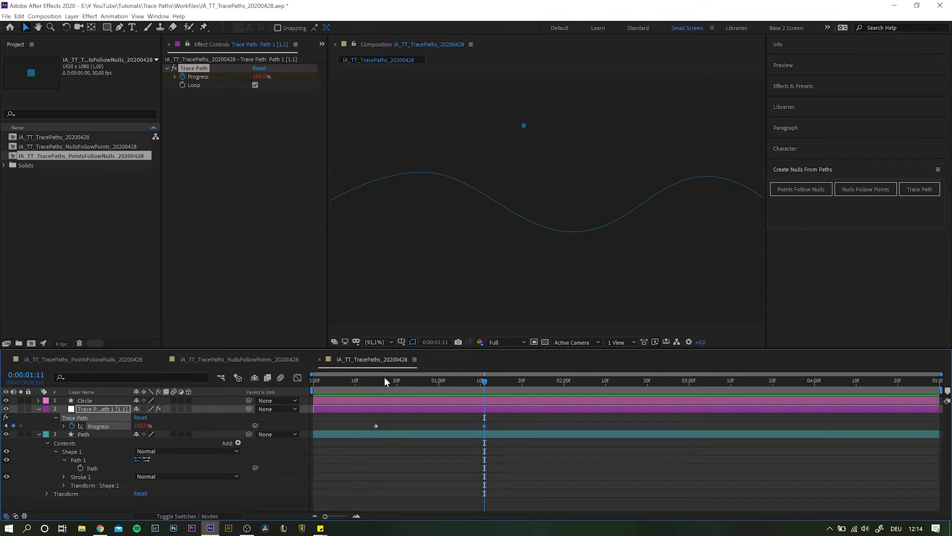
pyautogui.moveTo(384, 383)
pyautogui.mouseDown()
pyautogui.moveTo(463, 386)
pyautogui.moveTo(363, 387)
pyautogui.moveTo(375, 387)
pyautogui.mouseUp()
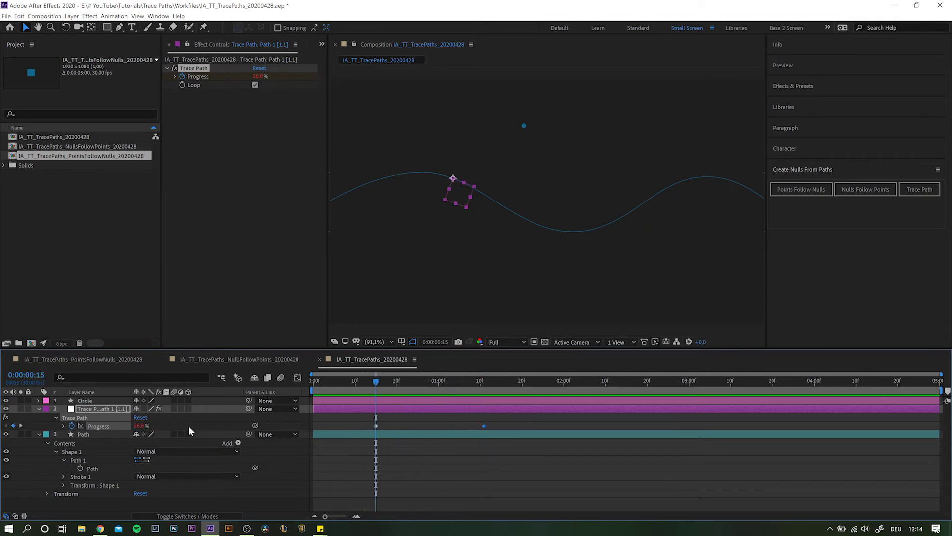
# Set the earlier Progress keyframe to 0% and slide both keyframes to start at frame 0.
pyautogui.click(143, 426)
pyautogui.write('000')
pyautogui.press('Return')
pyautogui.moveTo(376, 426); pyautogui.dragTo(313, 426)
# Try replacing the loopOut expression line with 'value', then undo the change.
pyautogui.click(63, 426)
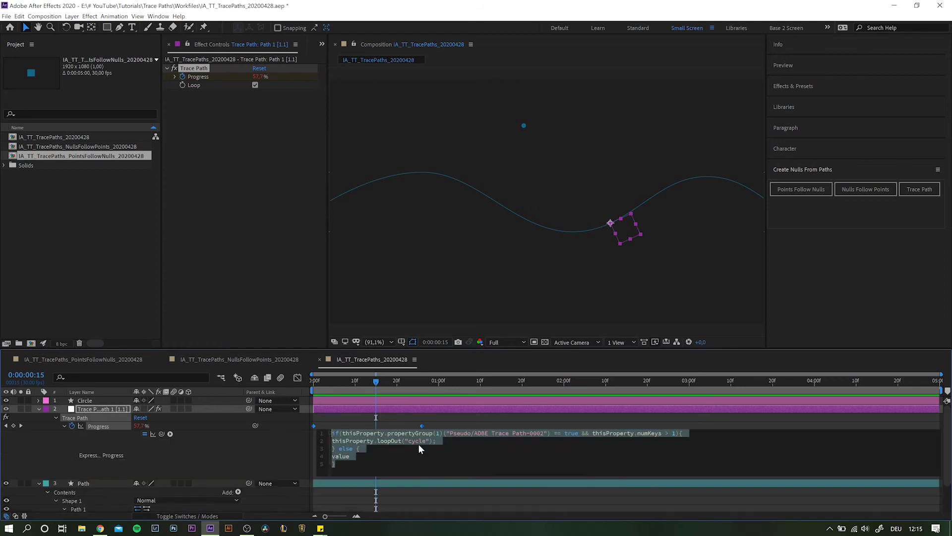
pyautogui.tripleClick(470, 442)
pyautogui.write('value')
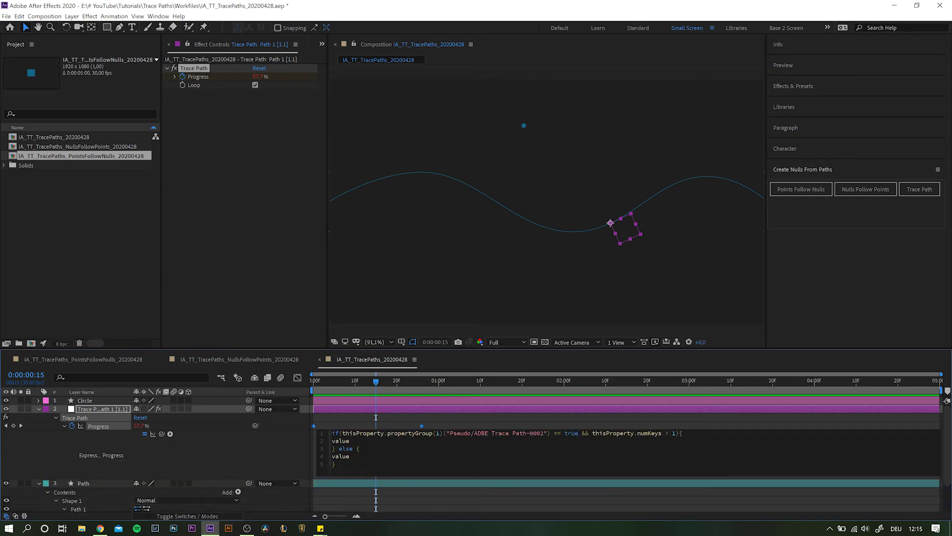
pyautogui.press('KP_Enter')
pyautogui.moveTo(397, 386); pyautogui.dragTo(480, 386)
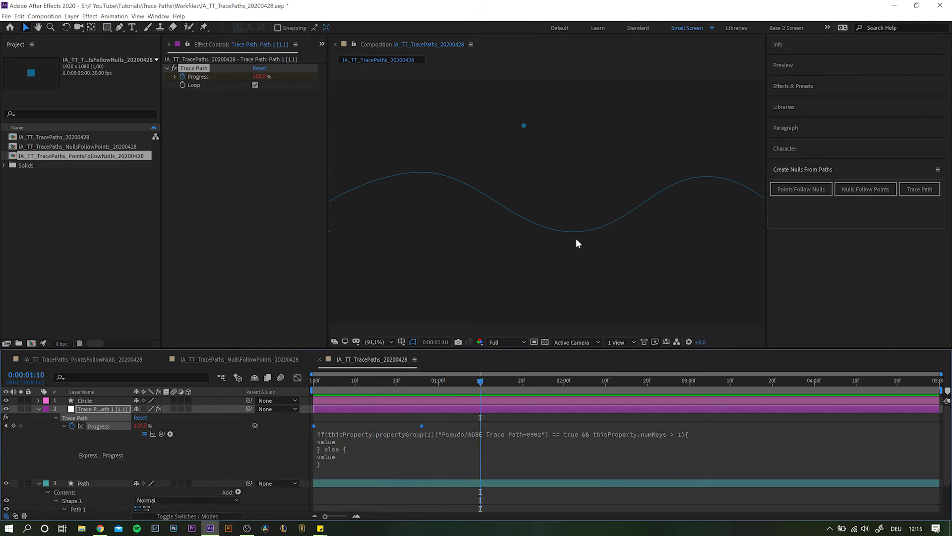
pyautogui.scroll(1, 576, 243)
pyautogui.hotkey('ctrl', 'z')
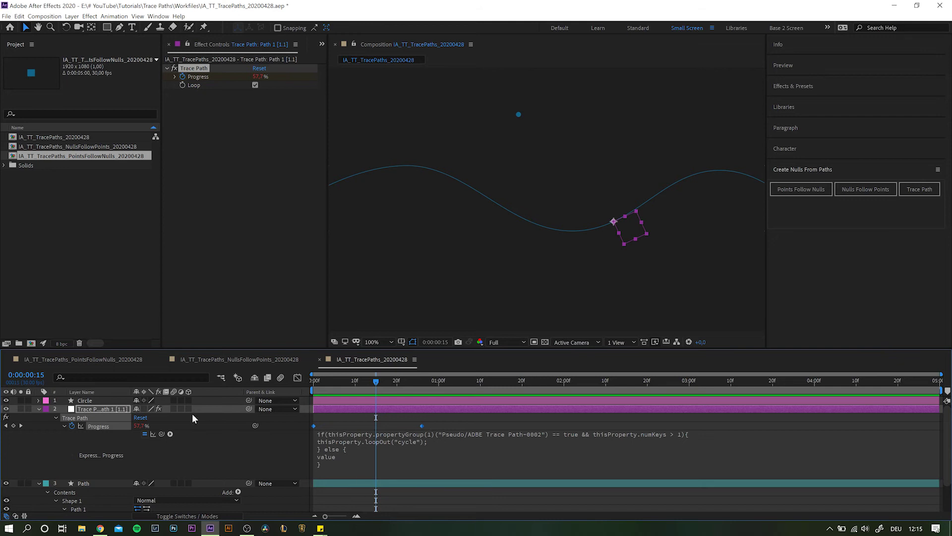
# Parent the Circle layer to the Trace Path null and move the 100% keyframe to 2:00f.
pyautogui.click(87, 401)
pyautogui.moveTo(249, 400); pyautogui.dragTo(101, 409)
pyautogui.moveTo(382, 392); pyautogui.dragTo(422, 391)
pyautogui.moveTo(422, 426); pyautogui.dragTo(563, 426)
# Add Trim Paths to the wave's Path shape layer.
pyautogui.scroll(-2, 166, 471)
pyautogui.click(85, 449)
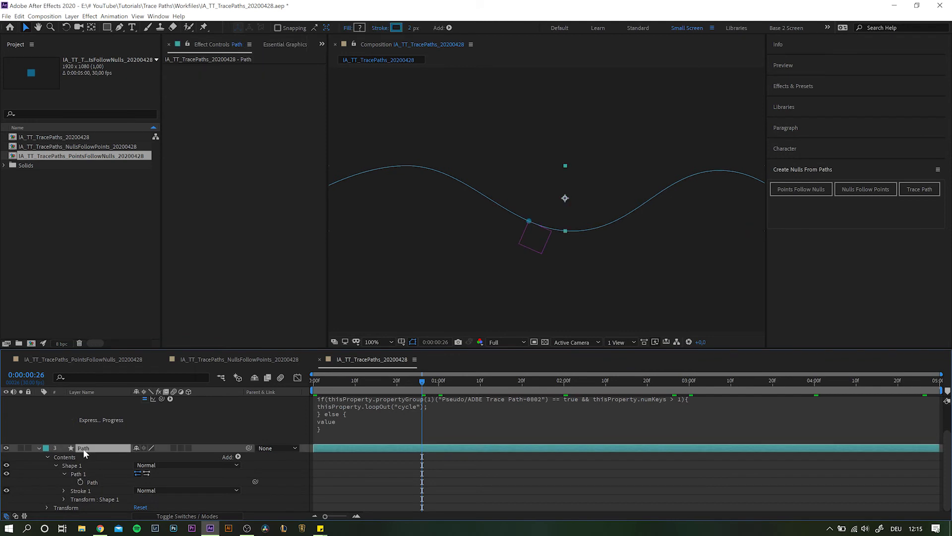
pyautogui.click(238, 456)
pyautogui.click(149, 369)
# Link the Trim Paths 1 End to the Trace Path Progress with the pick whip.
pyautogui.scroll(2, 148, 377)
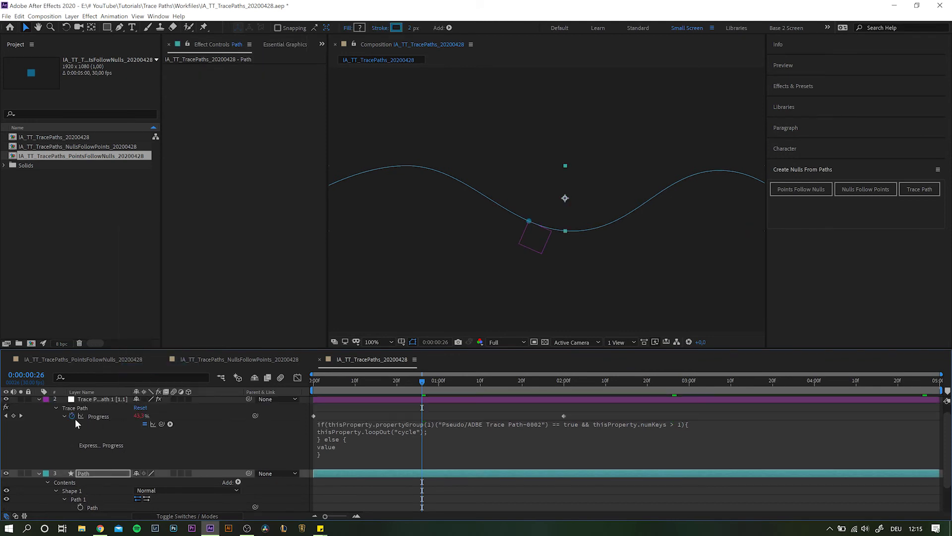
pyautogui.click(64, 418)
pyautogui.scroll(-1, 58, 496)
pyautogui.click(56, 432)
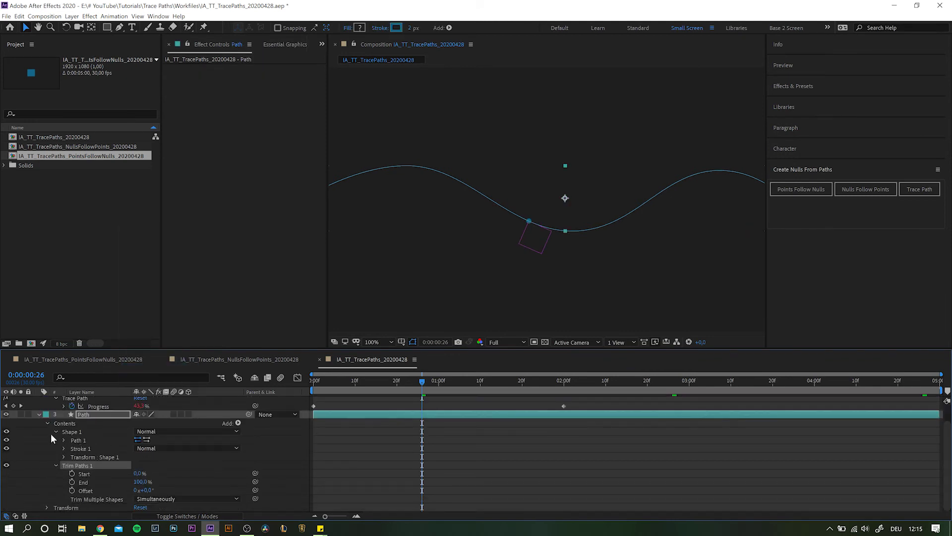
pyautogui.click(55, 440)
pyautogui.scroll(1, 55, 441)
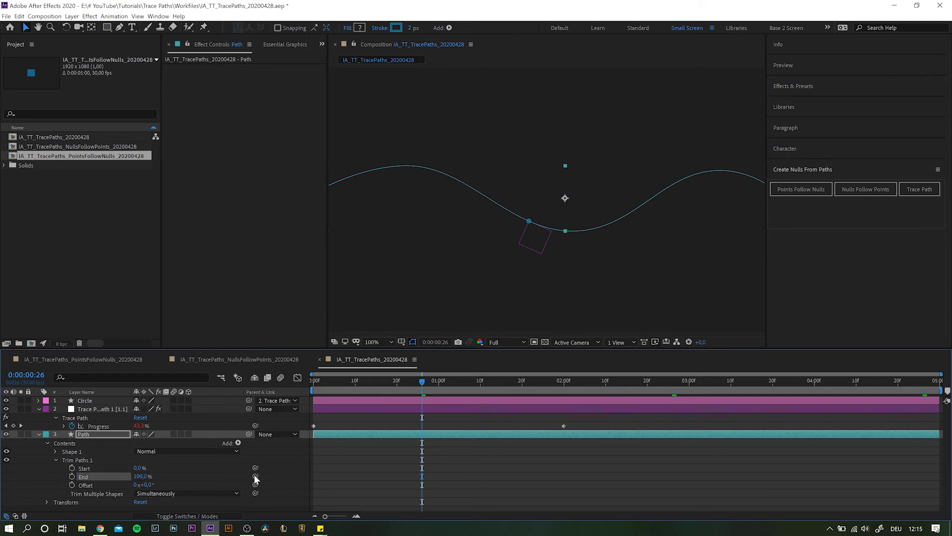
pyautogui.moveTo(255, 476); pyautogui.dragTo(99, 426)
# Preview the blue curve drawing on from frame 0.
pyautogui.click(429, 470)
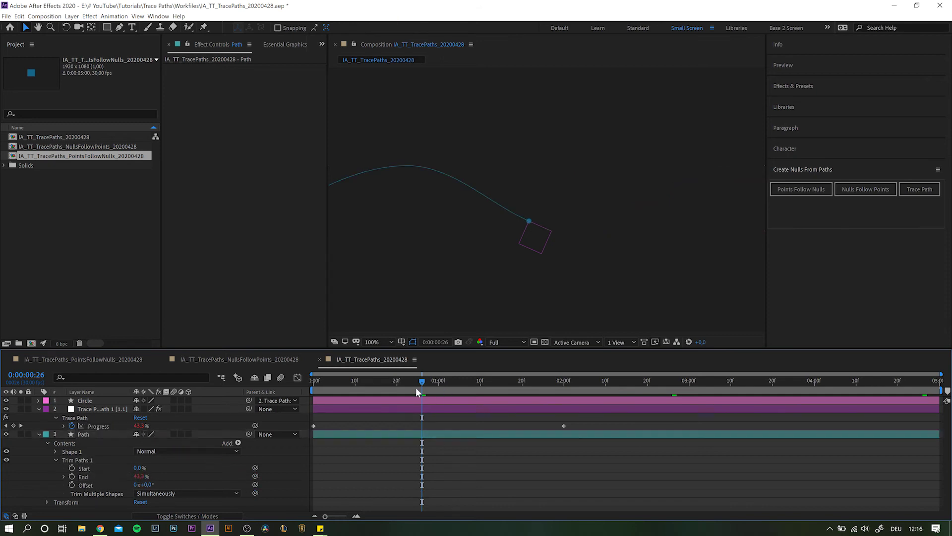
pyautogui.moveTo(417, 392); pyautogui.dragTo(314, 393)
pyautogui.press('space')
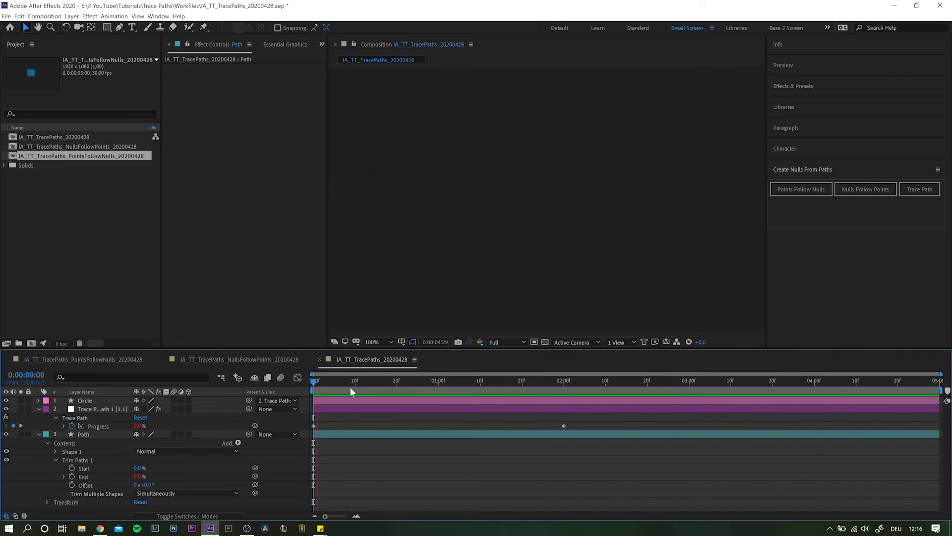
# Drag the wave's vertices and Bezier handles into a sweeping loop ending low near the bottom centre.
pyautogui.click(56, 452)
pyautogui.click(63, 461)
pyautogui.click(78, 460)
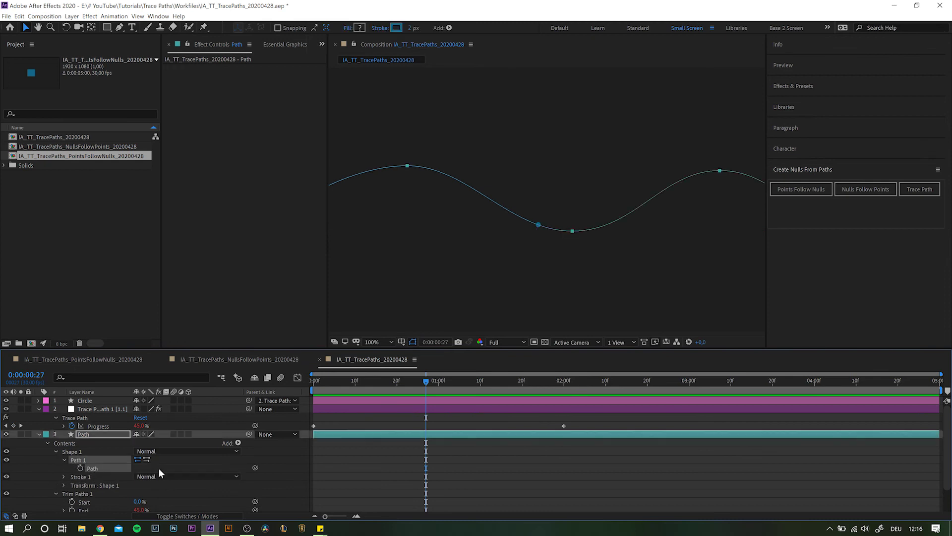
pyautogui.click(586, 226)
pyautogui.moveTo(587, 233); pyautogui.dragTo(555, 196)
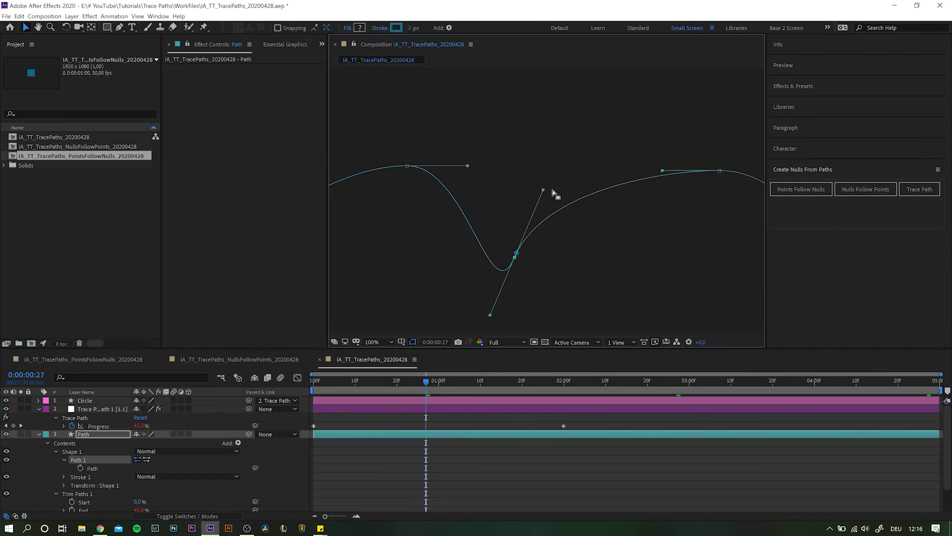
pyautogui.moveTo(720, 170); pyautogui.dragTo(657, 147)
pyautogui.scroll(-1, 679, 208)
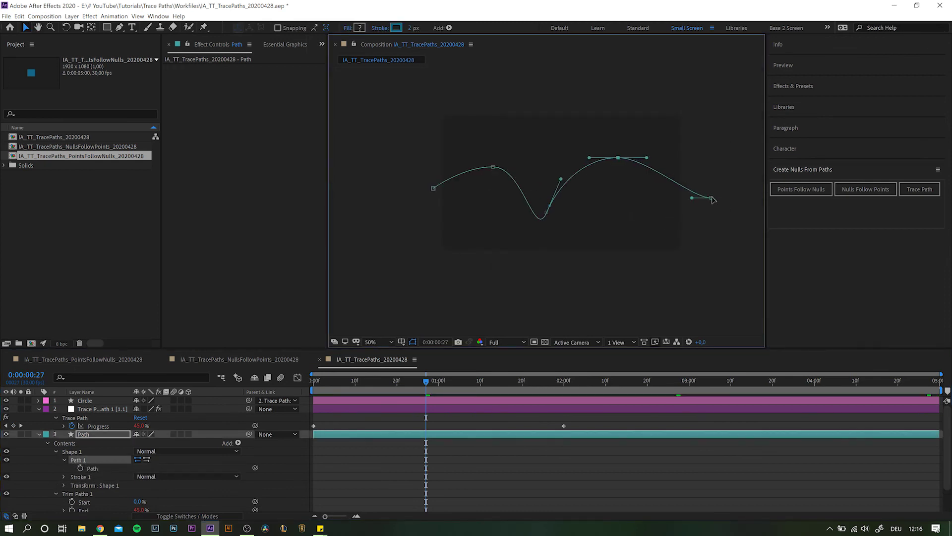
pyautogui.moveTo(711, 197); pyautogui.dragTo(387, 220)
pyautogui.moveTo(508, 268); pyautogui.dragTo(660, 261)
pyautogui.click(547, 213)
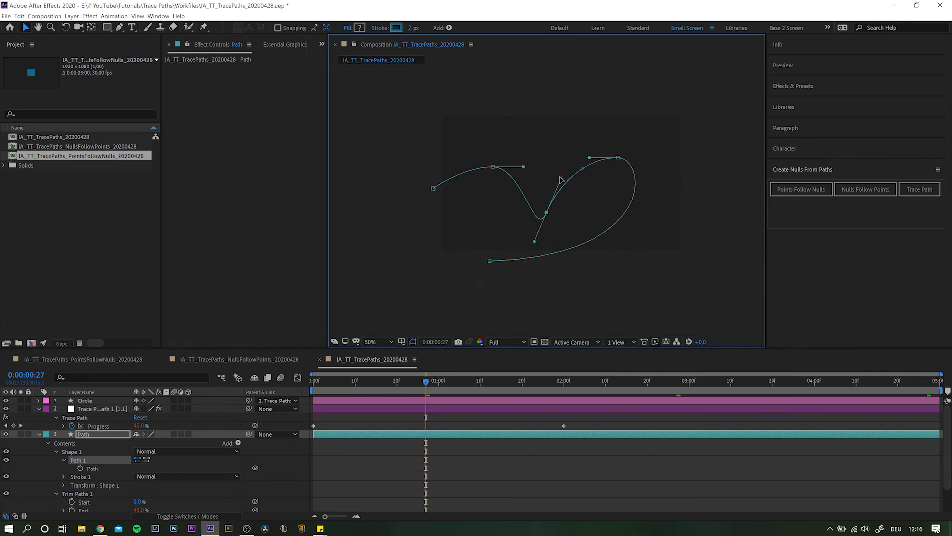
pyautogui.moveTo(561, 180); pyautogui.dragTo(583, 200)
# Preview the reshaped curve drawing on from the start of the timeline.
pyautogui.press('Home')
pyautogui.scroll(2, 559, 221)
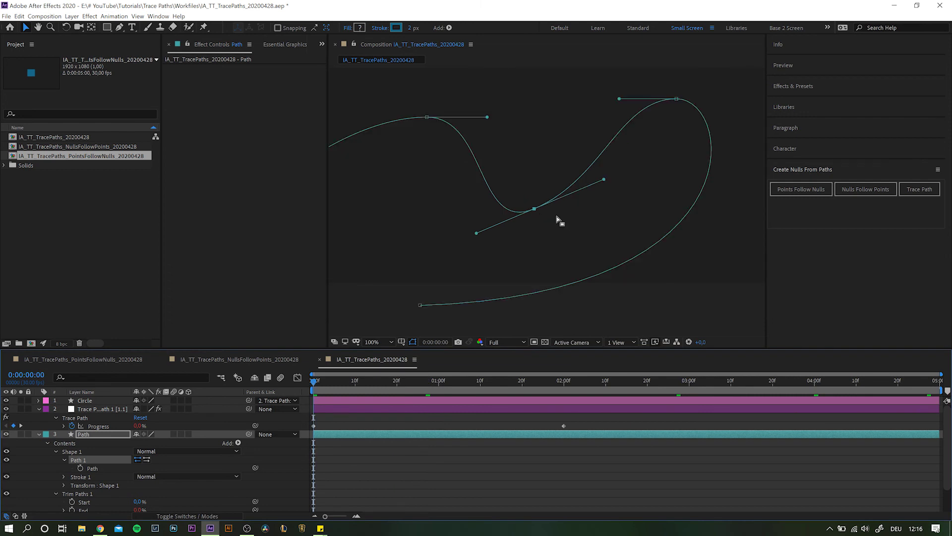
pyautogui.press('space')
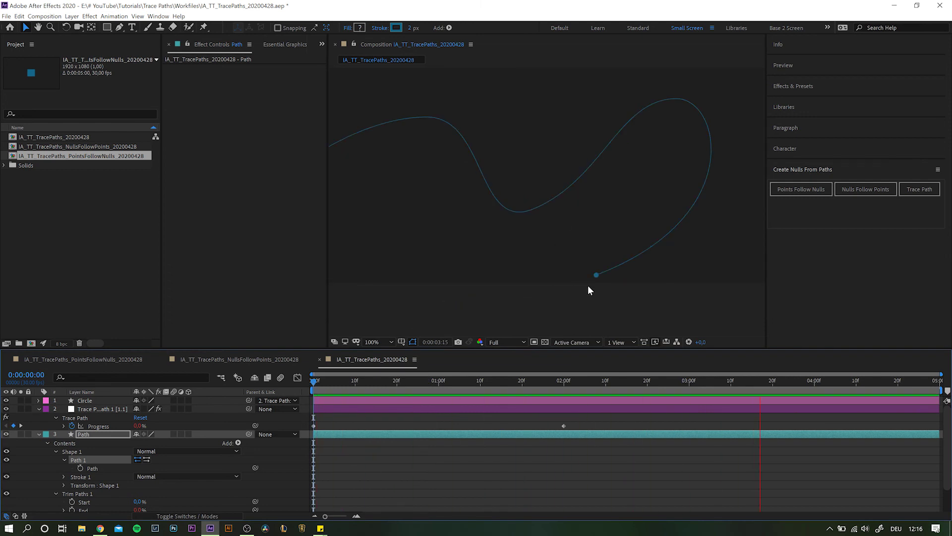